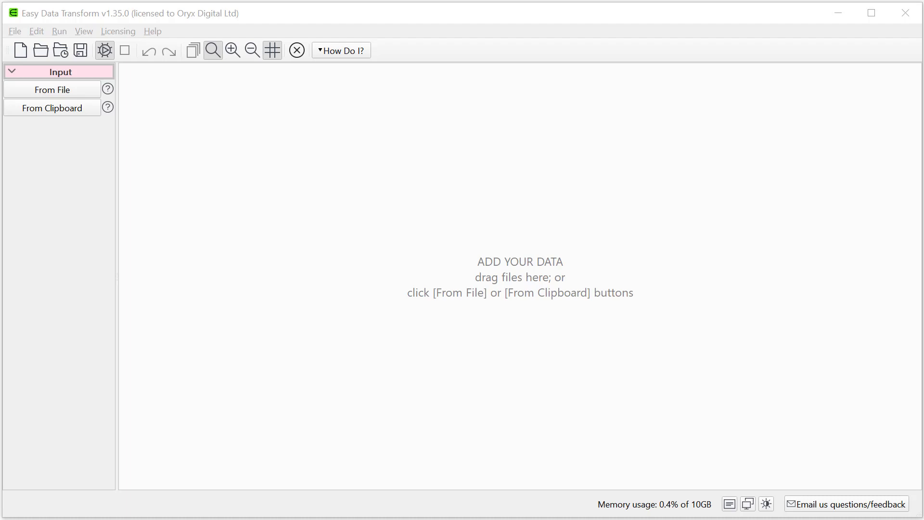
- Load log.csv from the desktop as input and show only its 15-row data preview
{"action": "left_click_drag", "start_coordinate": [4, 231], "coordinate": [268, 241]}
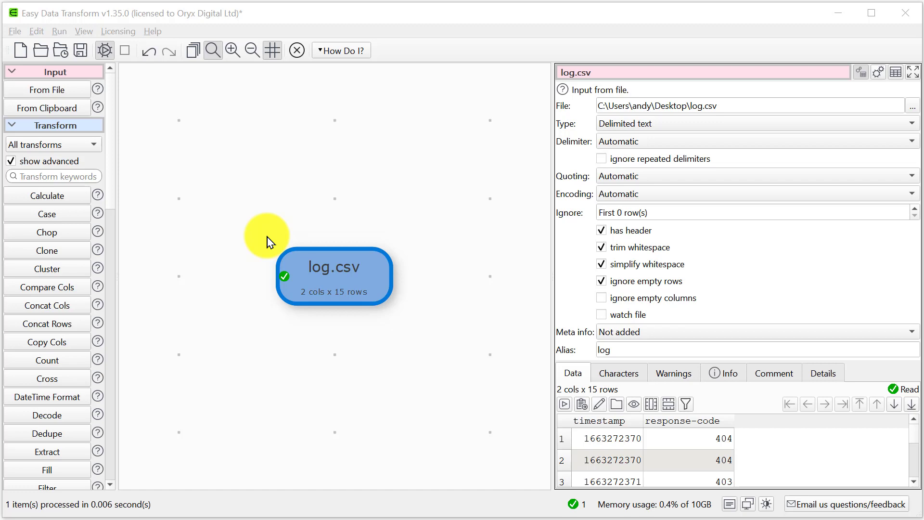
{"action": "left_click", "coordinate": [896, 74]}
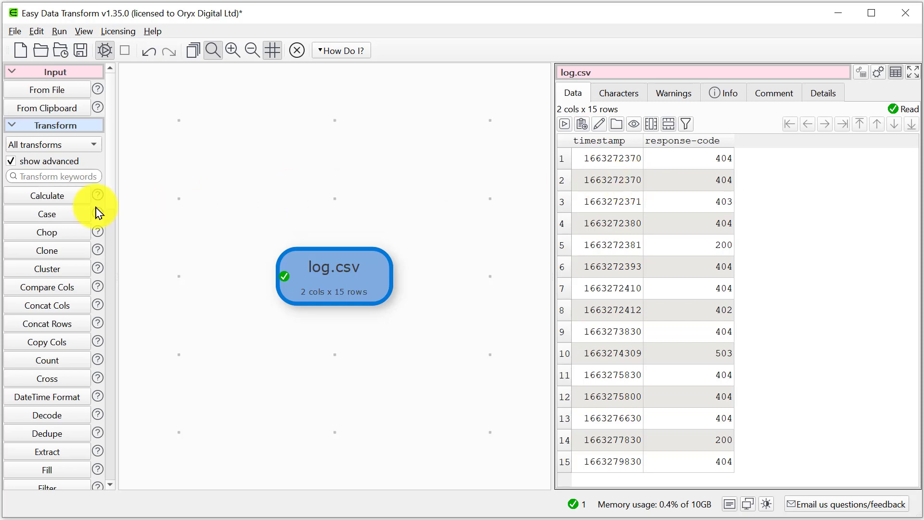
- Add a Calculate step multiplying timestamp by the constant 1000, and chain another Calculate after it
{"action": "left_click", "coordinate": [36, 198]}
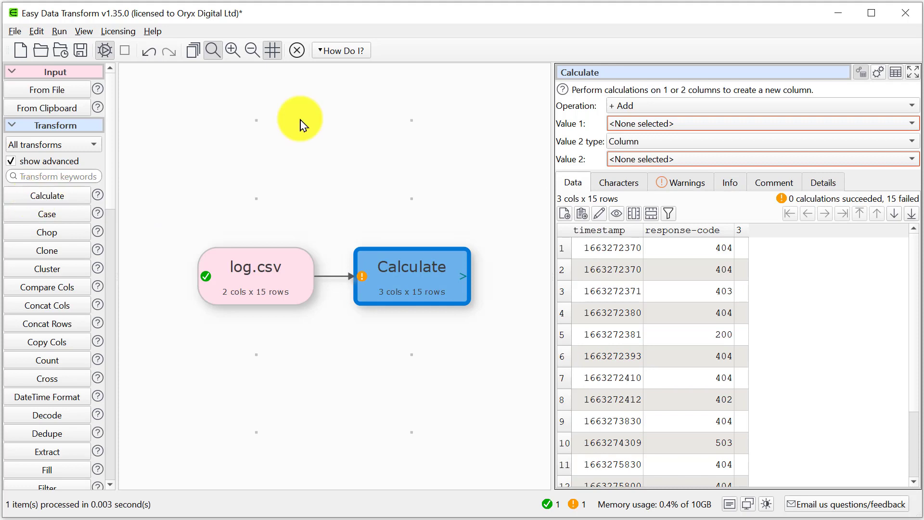
{"action": "left_click", "coordinate": [635, 106]}
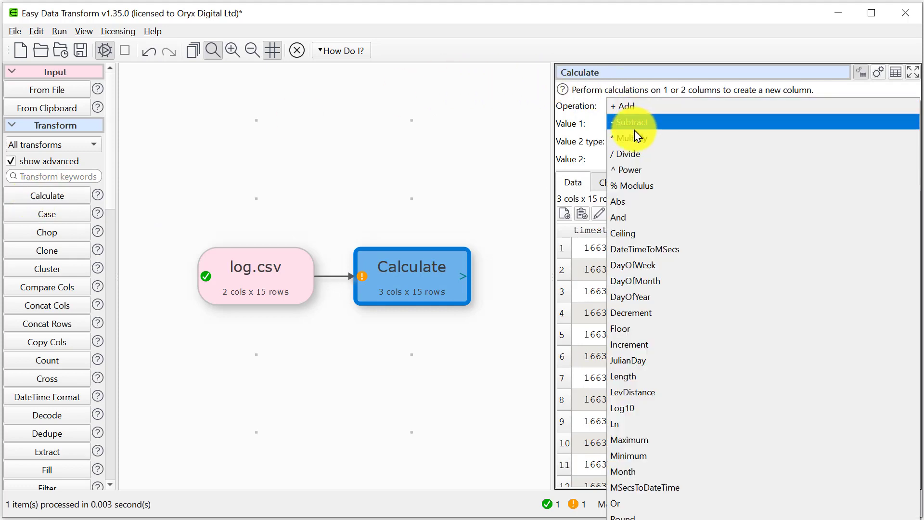
{"action": "left_click", "coordinate": [636, 138]}
{"action": "left_click", "coordinate": [636, 126]}
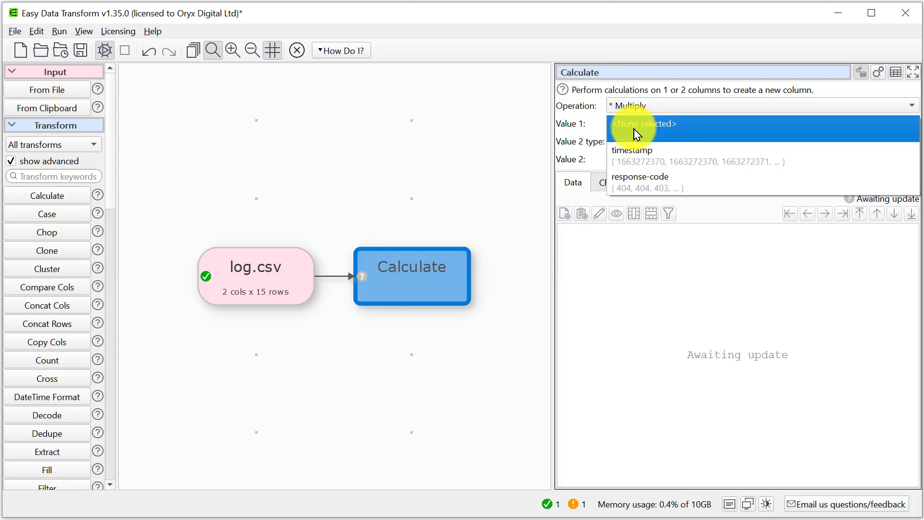
{"action": "left_click", "coordinate": [634, 150]}
{"action": "left_click", "coordinate": [635, 144]}
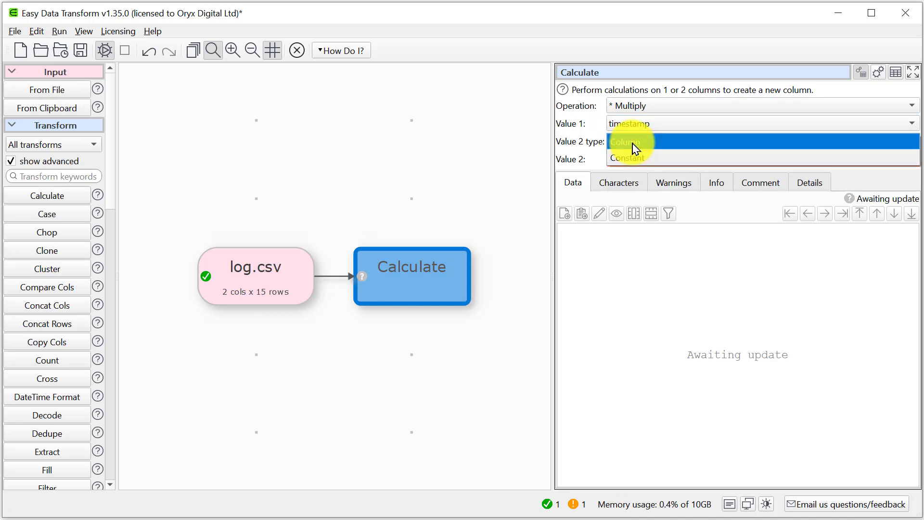
{"action": "left_click", "coordinate": [634, 161]}
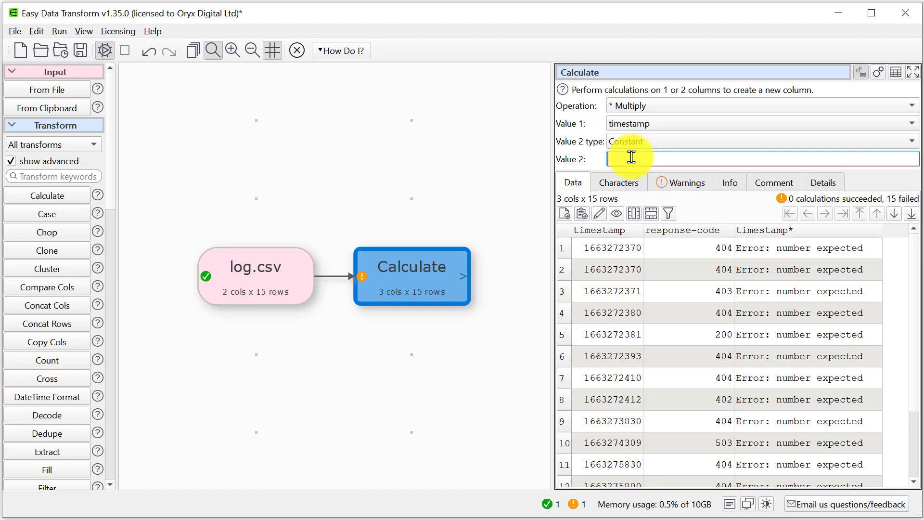
{"action": "type", "text": "1000"}
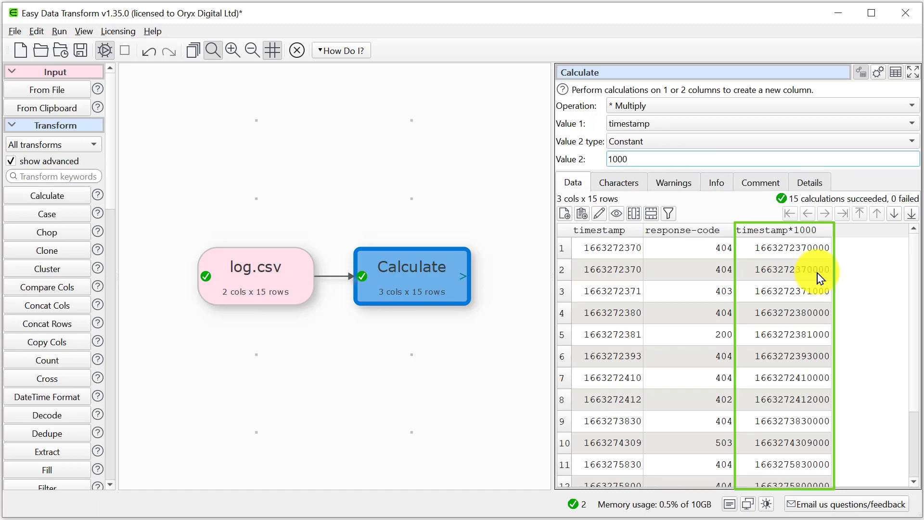
{"action": "left_click", "coordinate": [46, 198]}
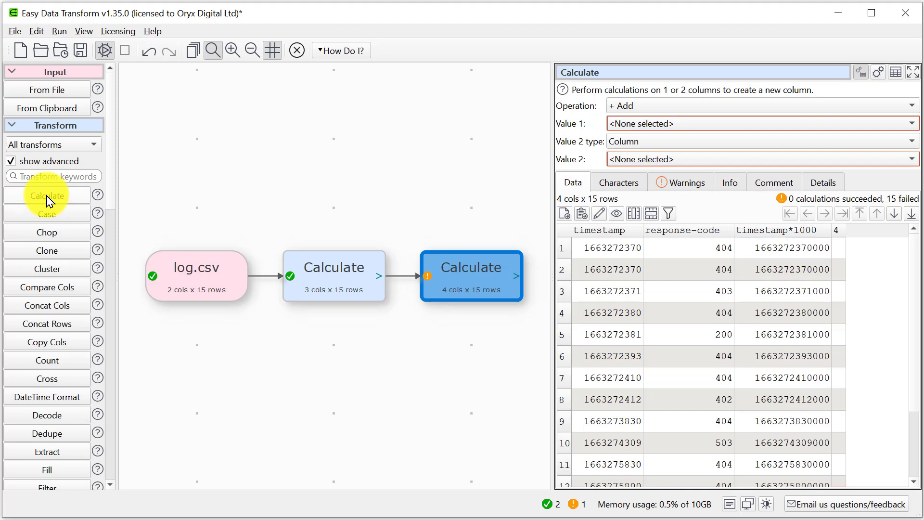
- Set the second Calculate to MSecsToDateTime on timestamp*1000 and widen the preview to show full date-times
{"action": "left_click", "coordinate": [639, 107]}
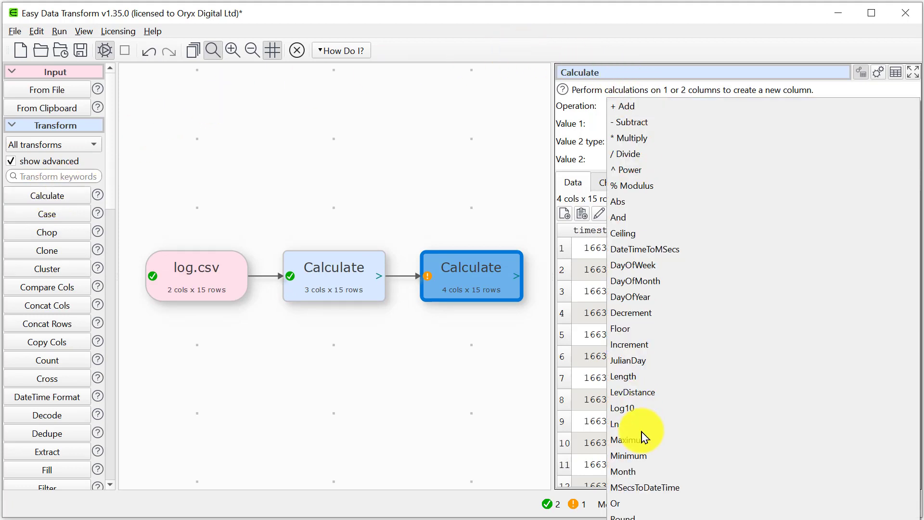
{"action": "left_click", "coordinate": [655, 491]}
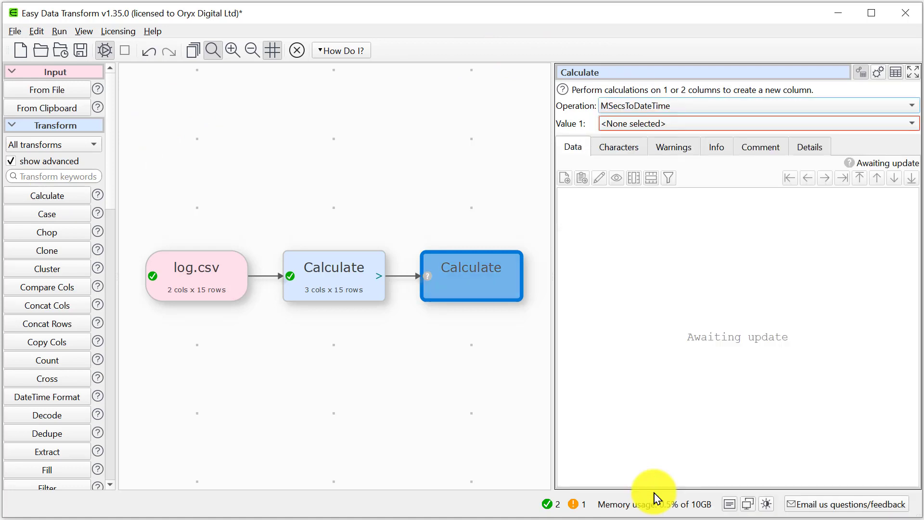
{"action": "left_click", "coordinate": [636, 126]}
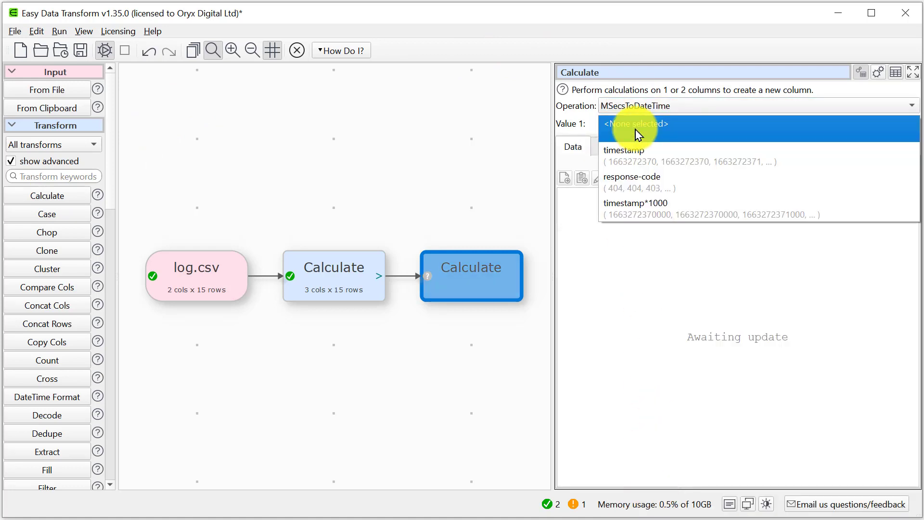
{"action": "left_click", "coordinate": [639, 210]}
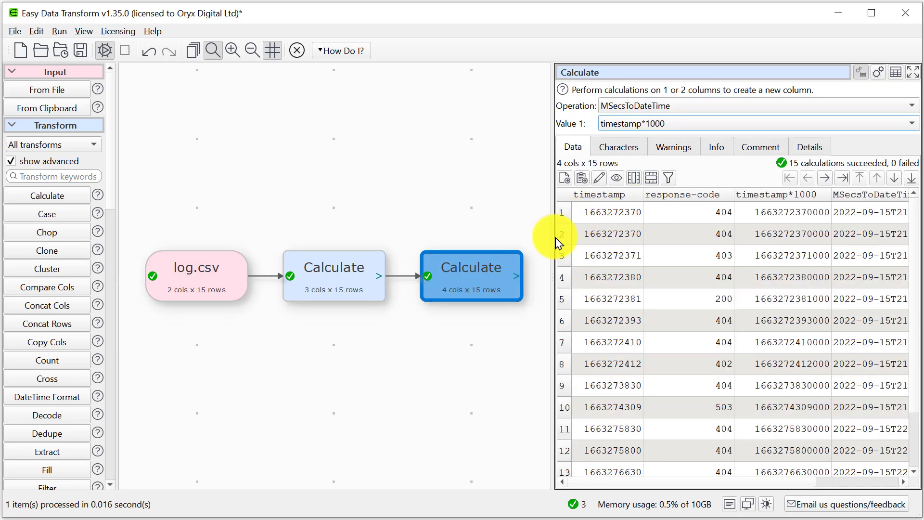
{"action": "left_click_drag", "start_coordinate": [552, 236], "coordinate": [479, 237]}
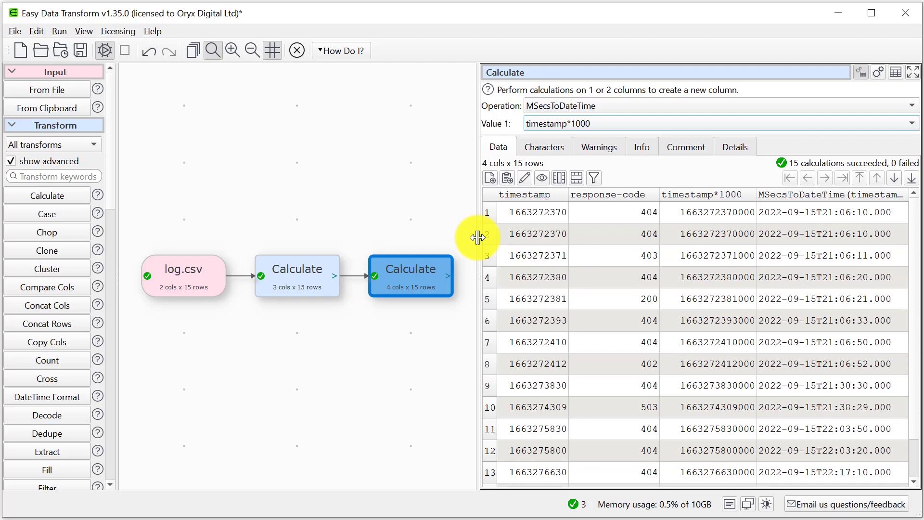
- Add a DateTime Format on MSecsToDateTime(timestamp*1000), converting yyyy-MM-ddTHH:mm:ss.z to MM/dd/yyyy
{"action": "left_click", "coordinate": [57, 403]}
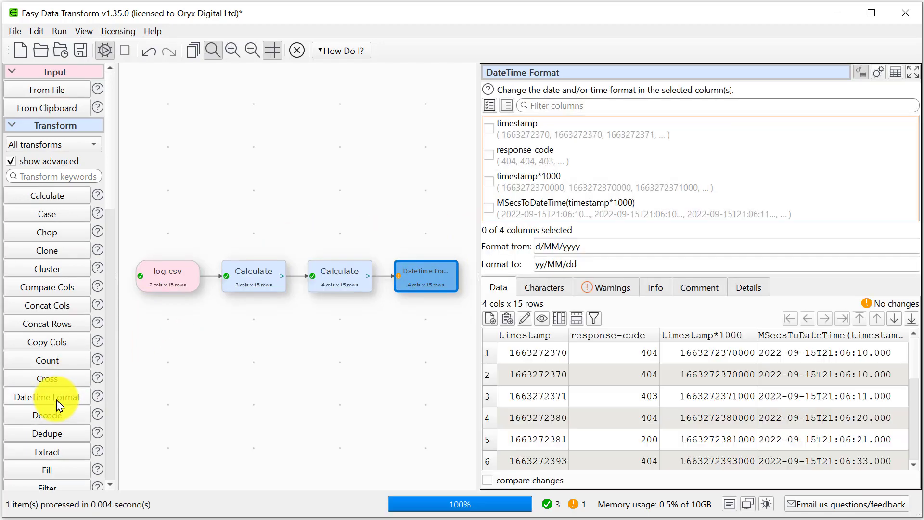
{"action": "left_click", "coordinate": [495, 211]}
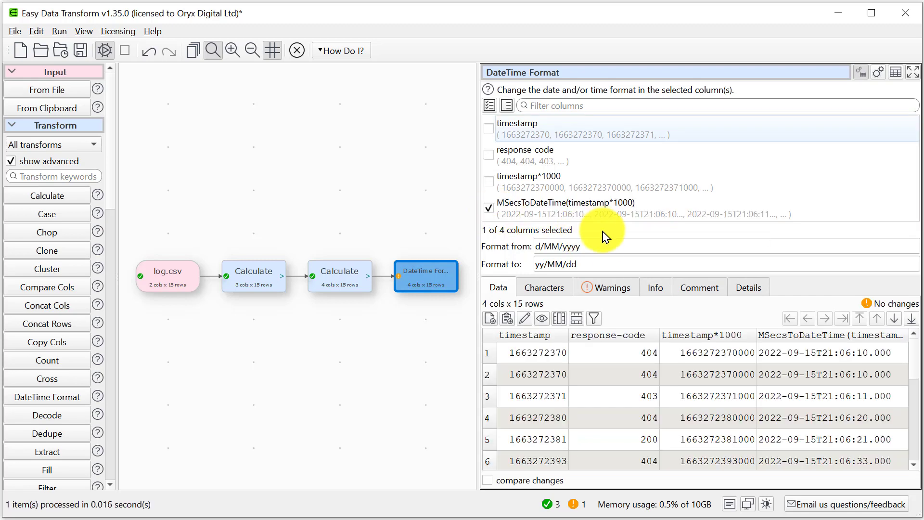
{"action": "left_click_drag", "start_coordinate": [600, 247], "coordinate": [498, 254]}
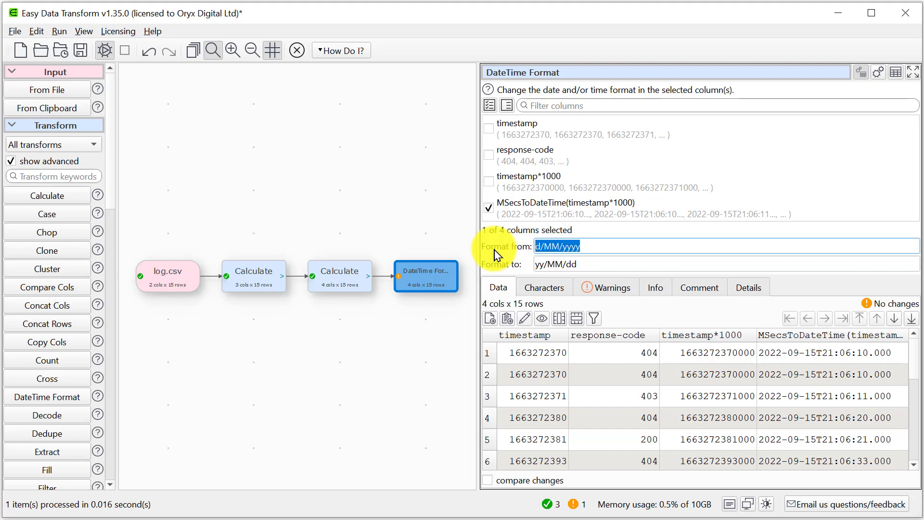
{"action": "type", "text": "yyyy"}
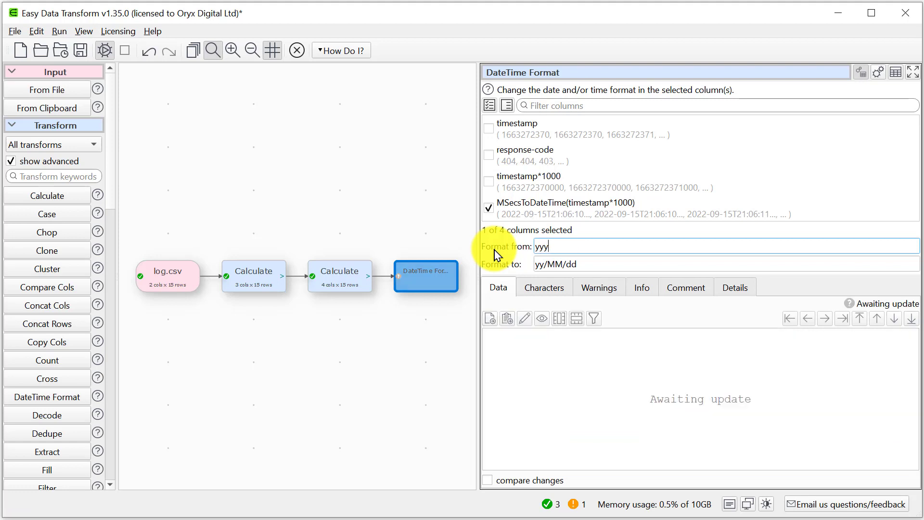
{"action": "type", "text": "-MM-ddTHH:mm:ss.z"}
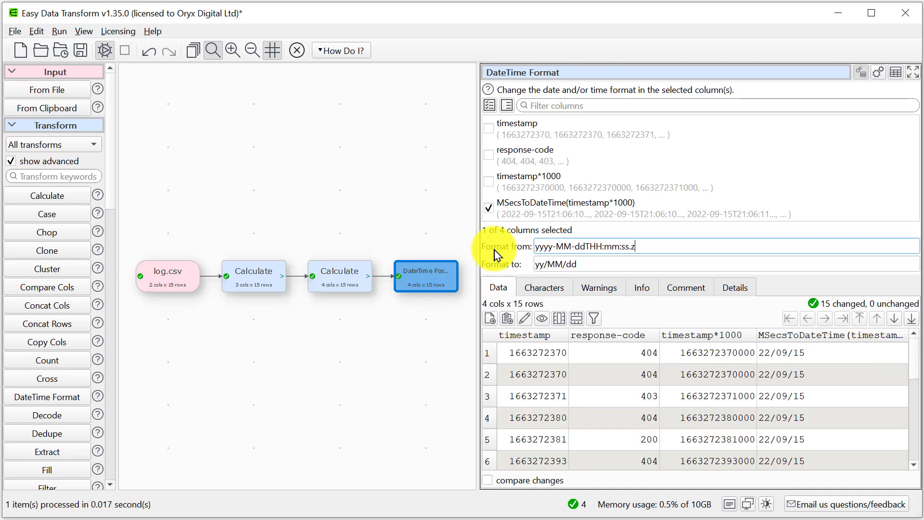
{"action": "key", "text": "Tab"}
{"action": "type", "text": "MM/"}
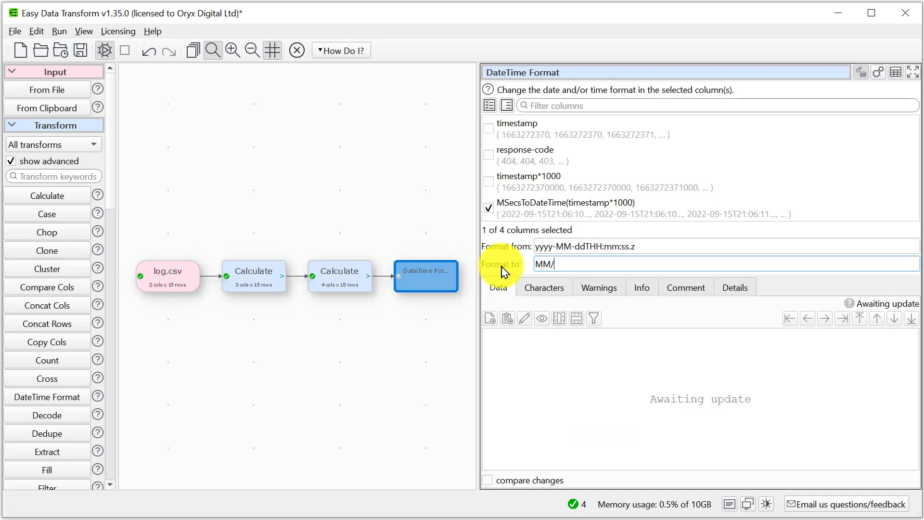
{"action": "type", "text": "dd/yyyy"}
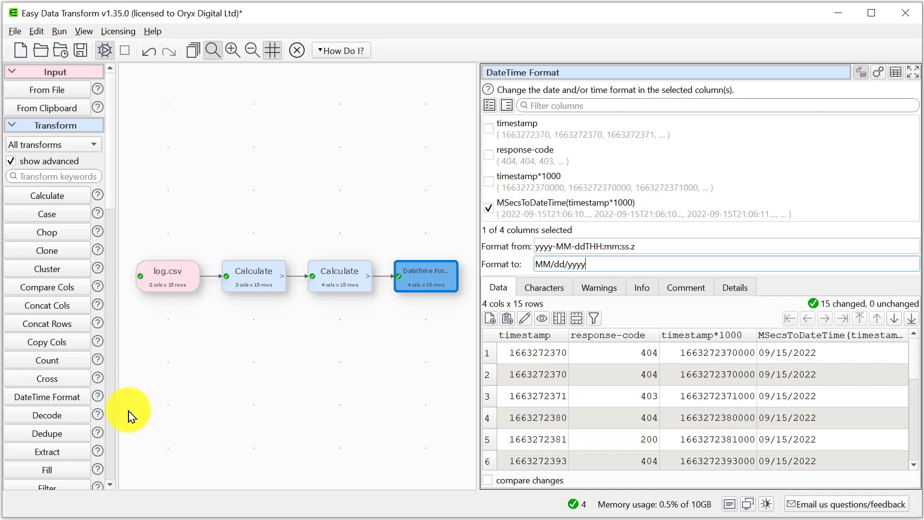
{"action": "left_click", "coordinate": [110, 426]}
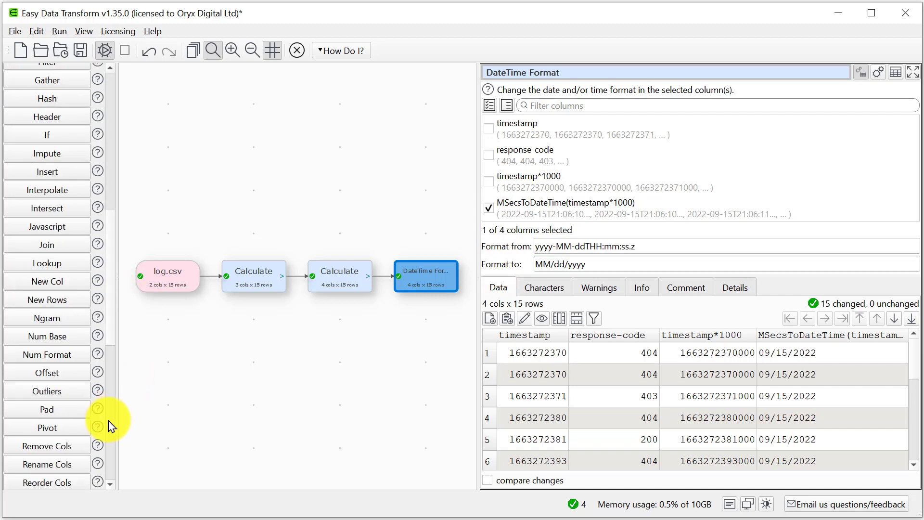
- Add a Remove Cols step that drops the timestamp*1000 and timestamp columns
{"action": "left_click", "coordinate": [62, 445]}
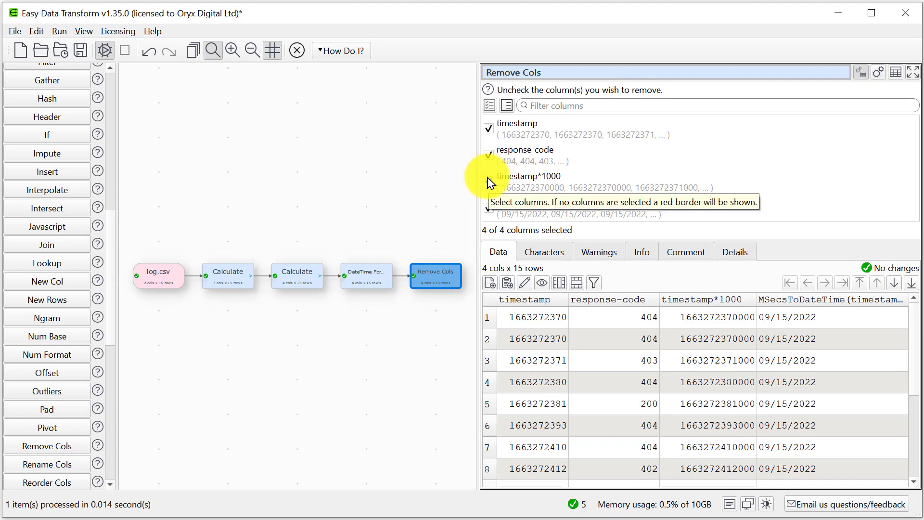
{"action": "left_click", "coordinate": [488, 181]}
{"action": "left_click", "coordinate": [488, 128]}
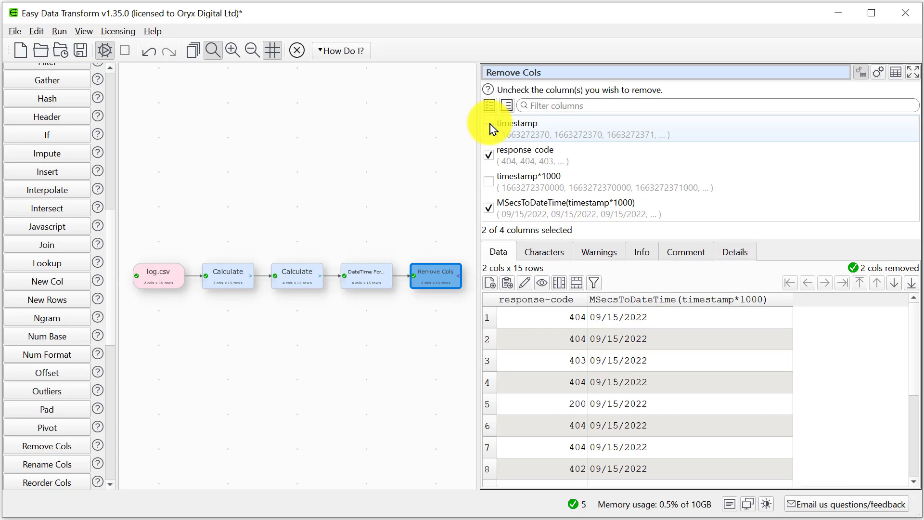
- Add a Rename Cols step giving MSecsToDateTime(timestamp*1000) the new name 'date'
{"action": "left_click", "coordinate": [43, 466]}
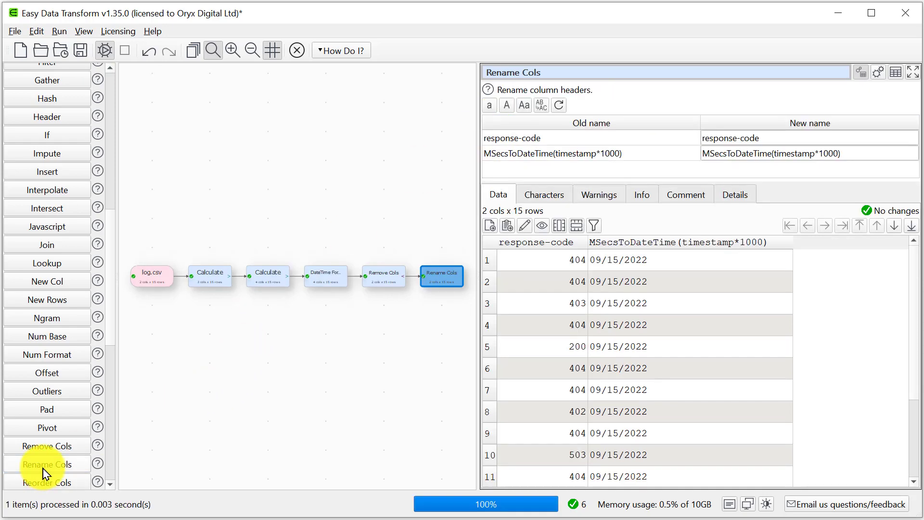
{"action": "double_click", "coordinate": [860, 153]}
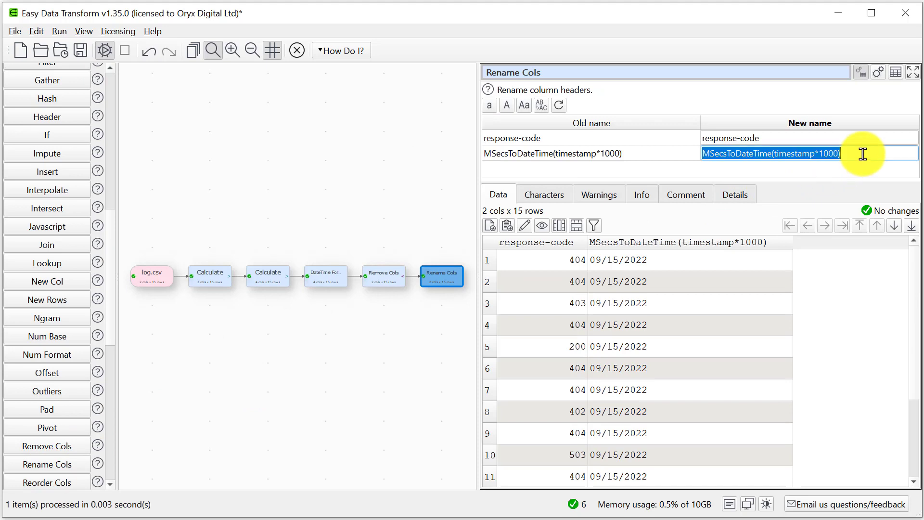
{"action": "type", "text": "date"}
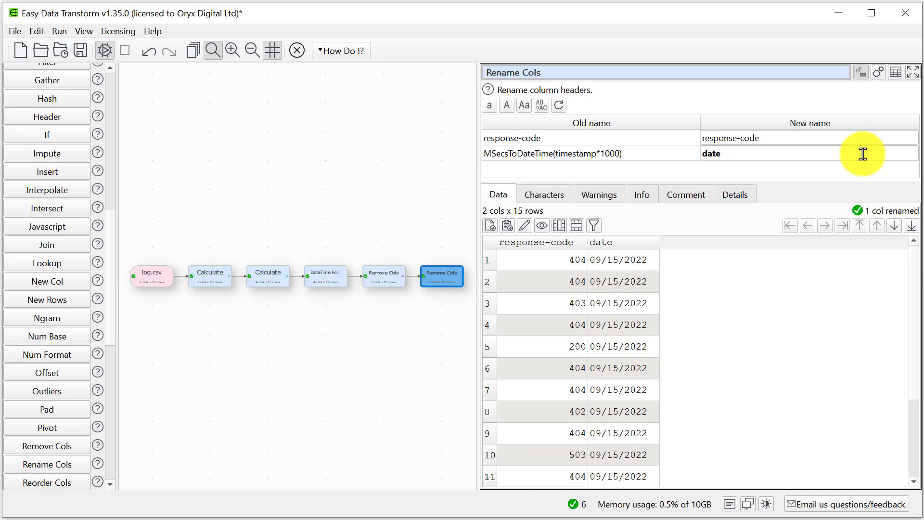
- Add a To File output that saves the result as output.csv on the Desktop
{"action": "left_click", "coordinate": [114, 474]}
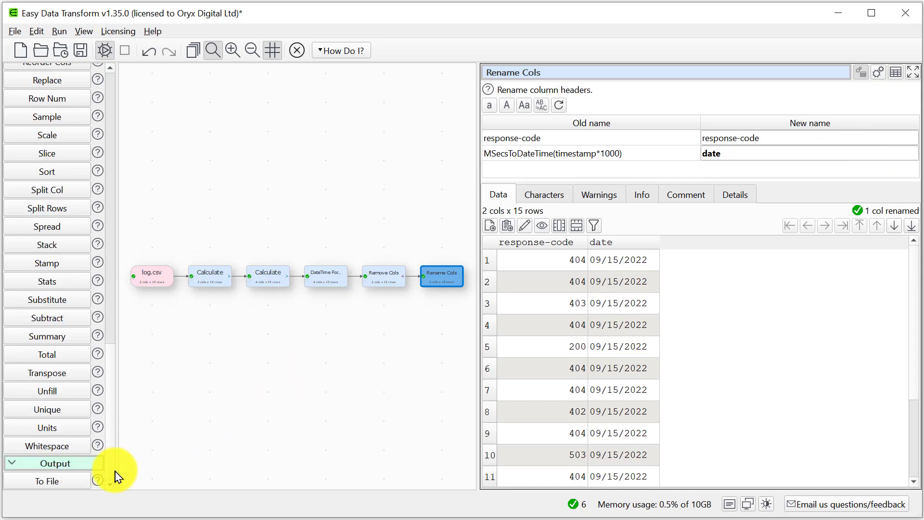
{"action": "left_click", "coordinate": [73, 481]}
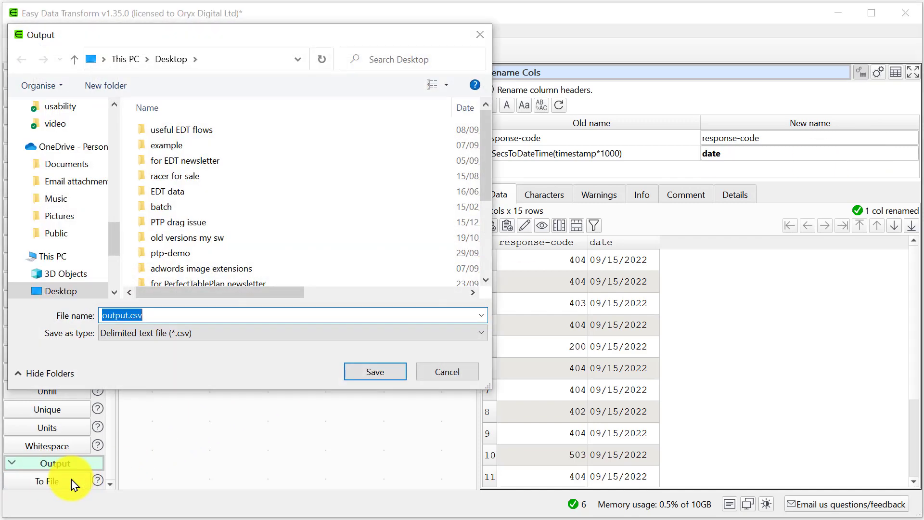
{"action": "left_click", "coordinate": [386, 375]}
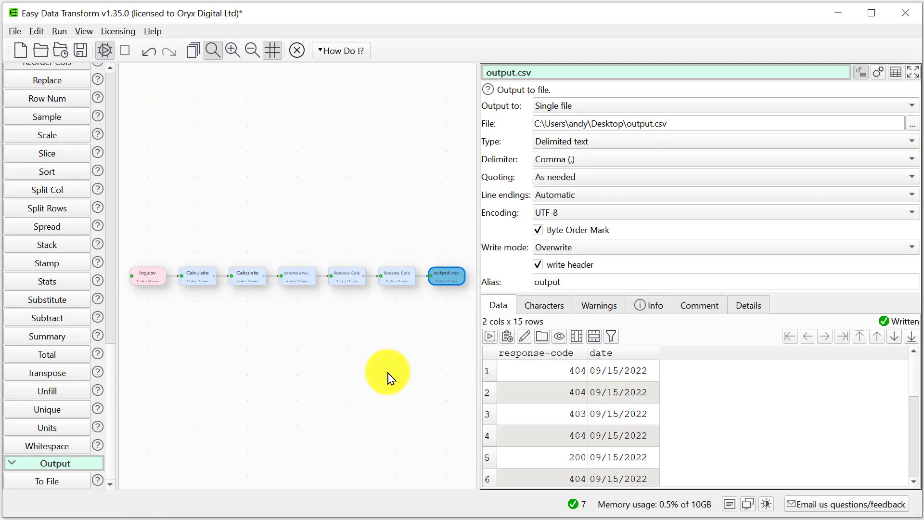
- Copy the MSecsToDateTime column from the second Calculate step and start a From Clipboard input with it
{"action": "left_click", "coordinate": [250, 284]}
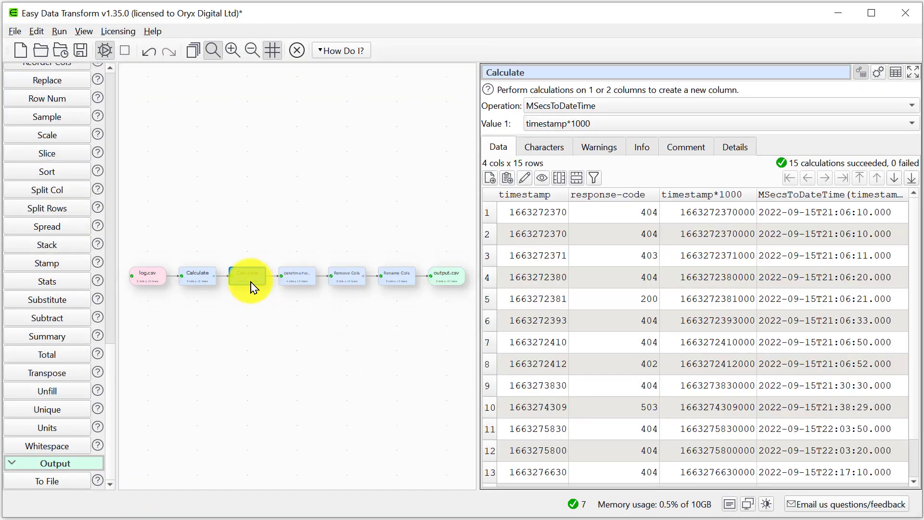
{"action": "left_click", "coordinate": [849, 198]}
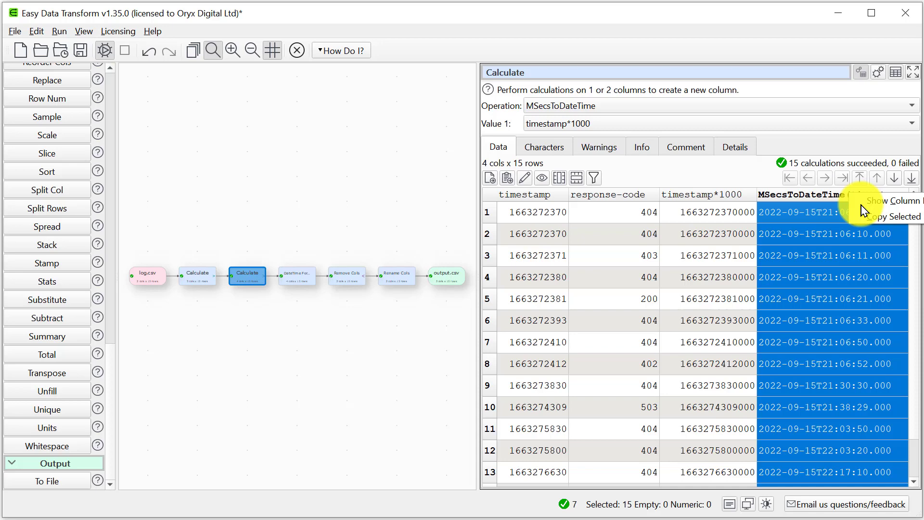
{"action": "left_click", "coordinate": [111, 96]}
{"action": "left_click", "coordinate": [110, 96]}
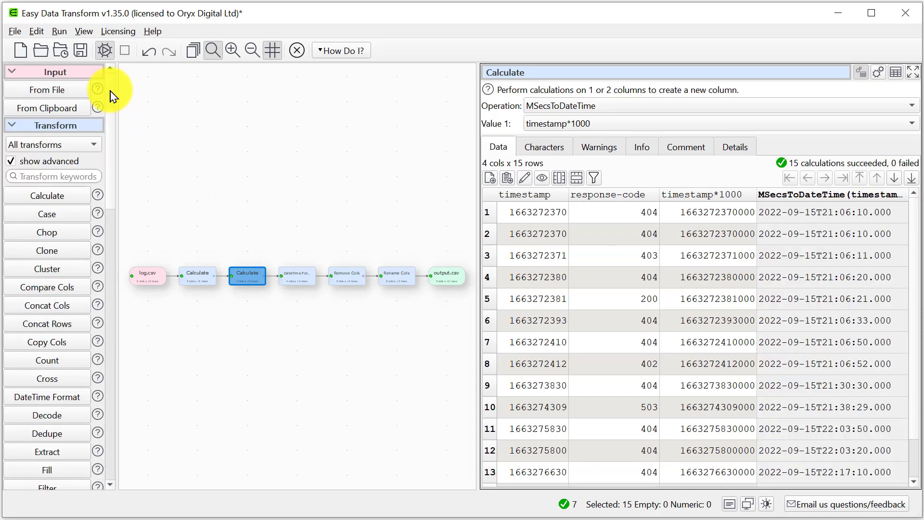
{"action": "left_click", "coordinate": [78, 111]}
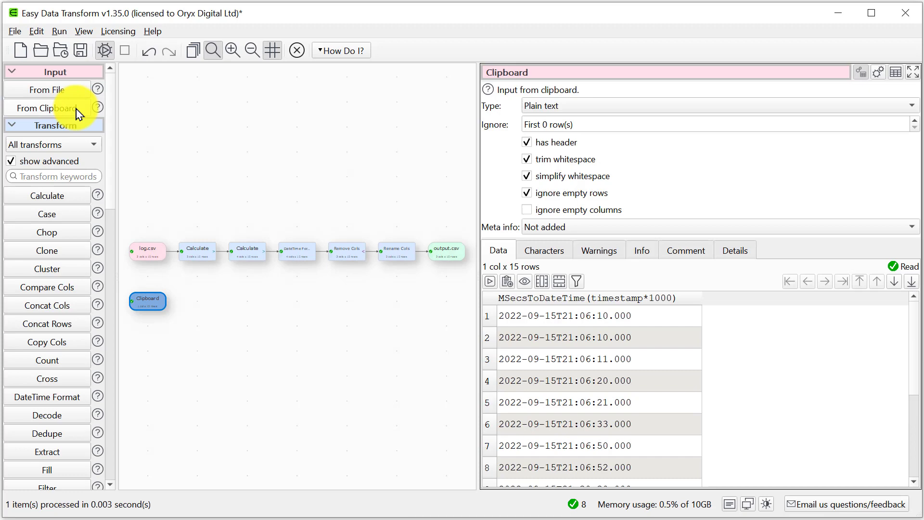
- Add a Calculate applying DateTimeToMSecs to MSecsToDateTime(timestamp*1000), then chain another Calculate after it
{"action": "left_click", "coordinate": [48, 200]}
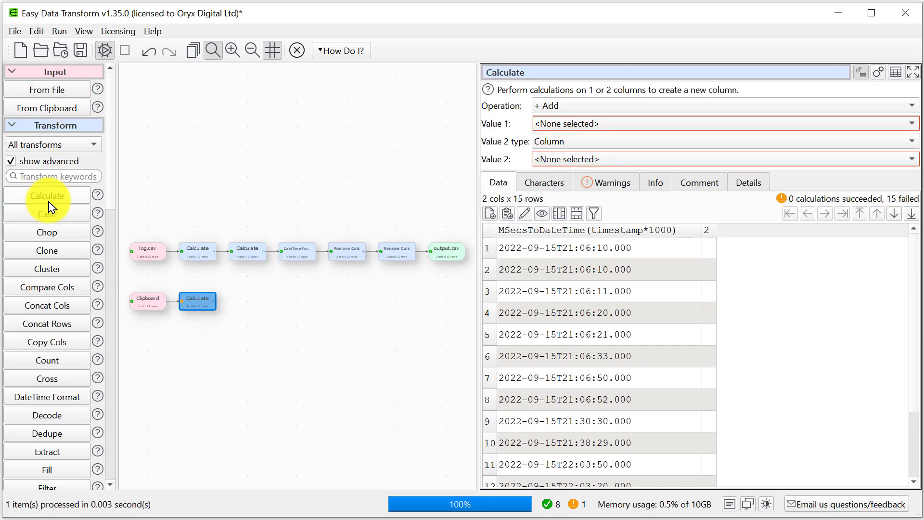
{"action": "left_click", "coordinate": [575, 107]}
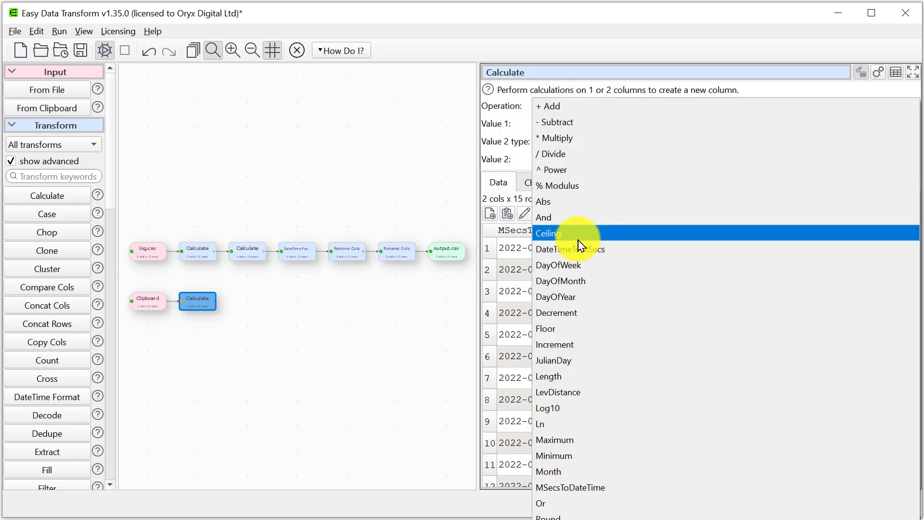
{"action": "left_click", "coordinate": [580, 248]}
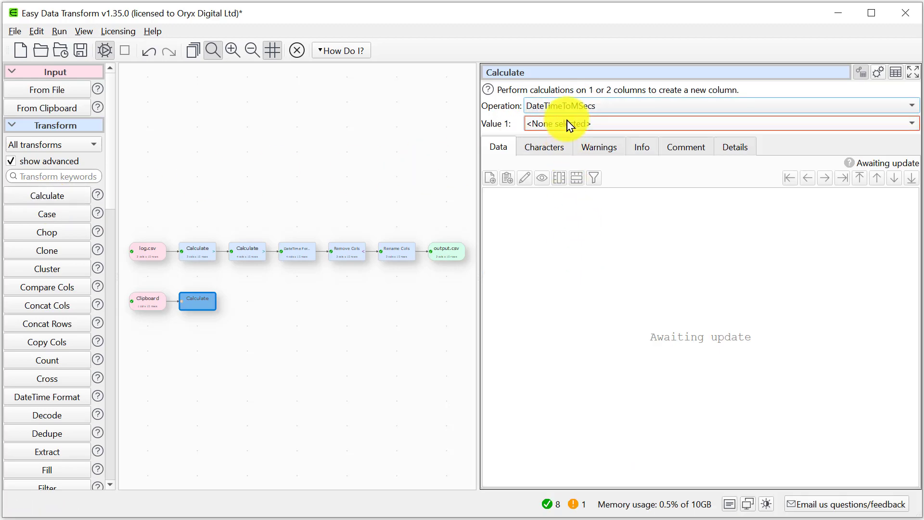
{"action": "left_click", "coordinate": [569, 125]}
{"action": "left_click", "coordinate": [570, 153]}
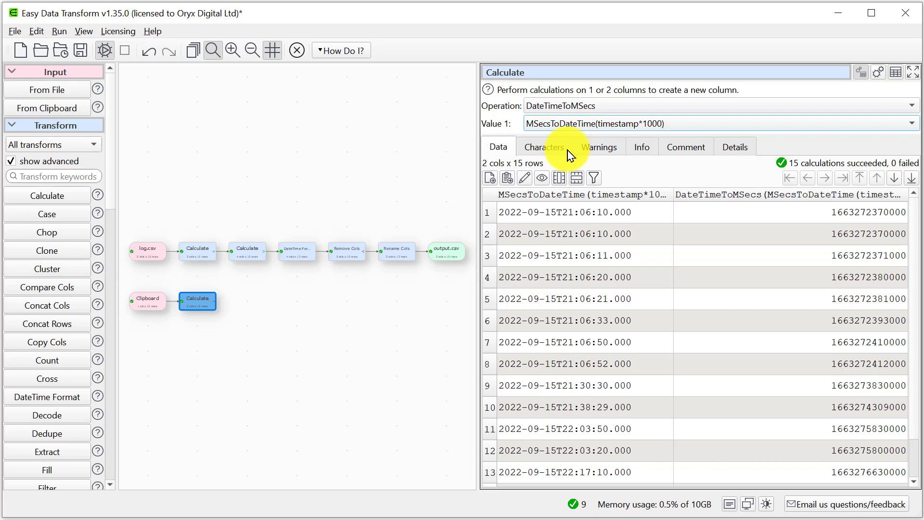
{"action": "left_click", "coordinate": [45, 198]}
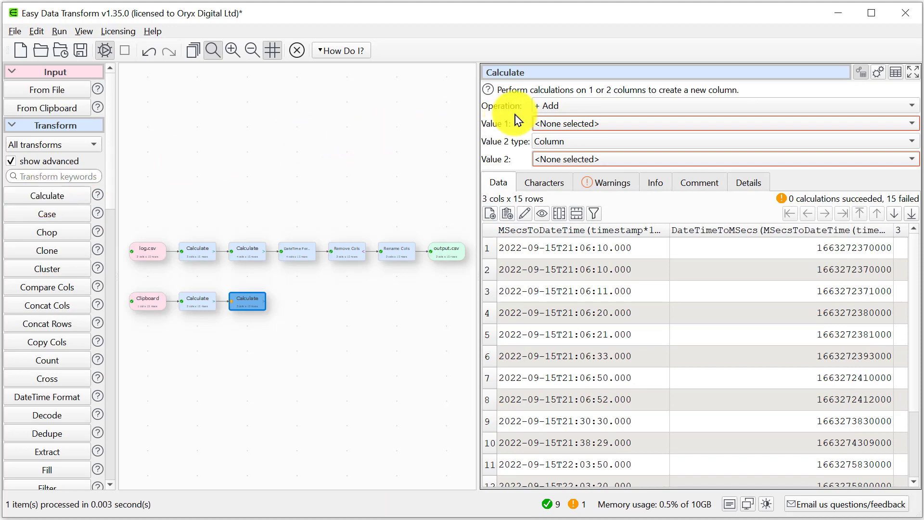
- Set the newest Calculate to divide the DateTimeToMSecs column by the constant 1000
{"action": "left_click", "coordinate": [553, 109]}
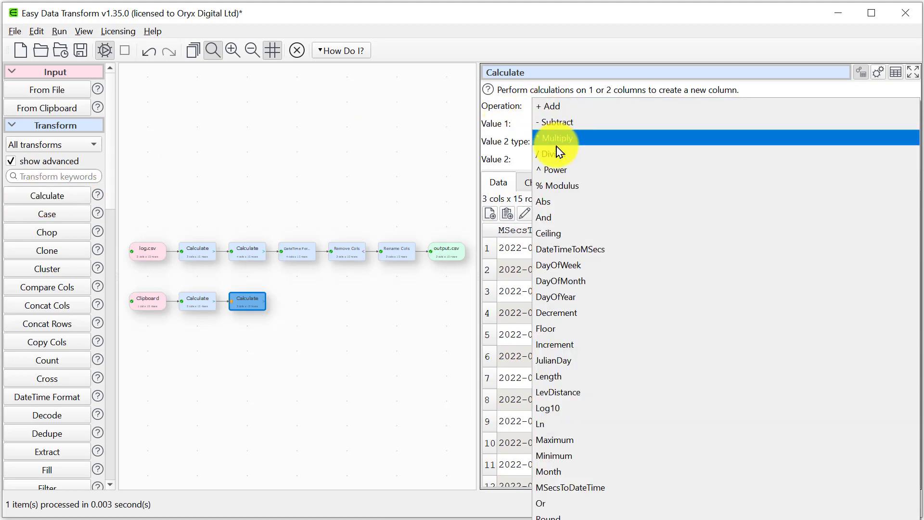
{"action": "left_click", "coordinate": [554, 153]}
{"action": "left_click", "coordinate": [560, 126]}
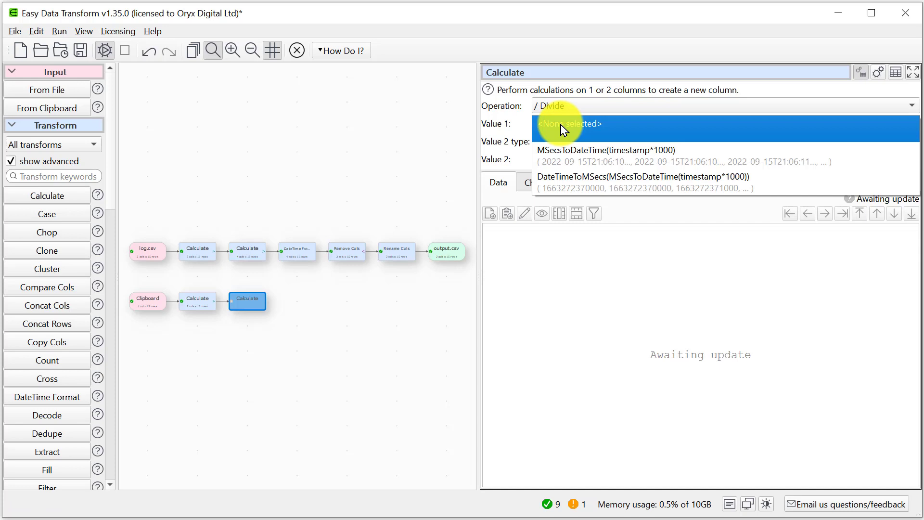
{"action": "left_click", "coordinate": [562, 176]}
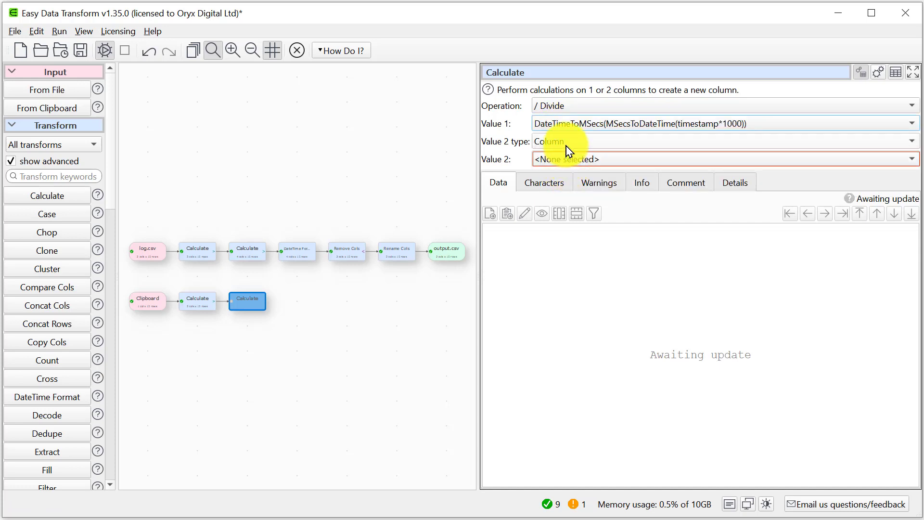
{"action": "left_click", "coordinate": [567, 145]}
{"action": "left_click", "coordinate": [567, 157]}
{"action": "left_click", "coordinate": [566, 153]}
{"action": "type", "text": "1000"}
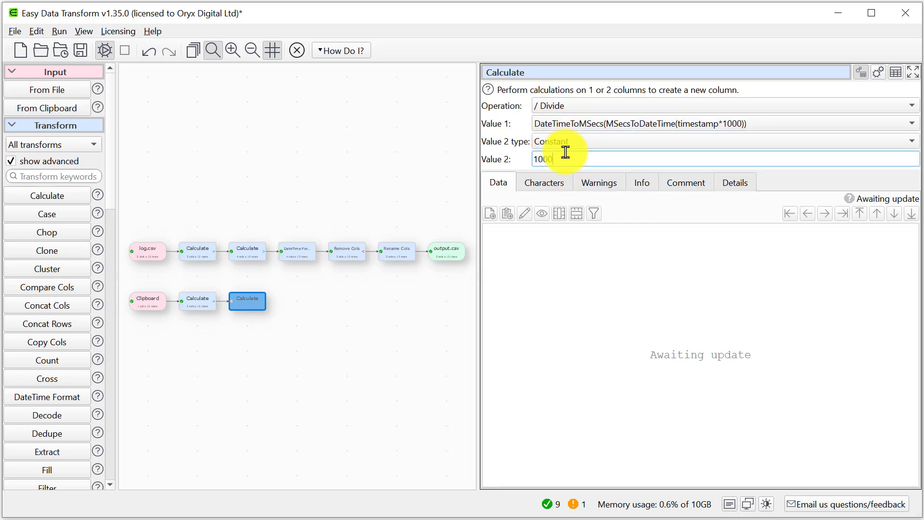